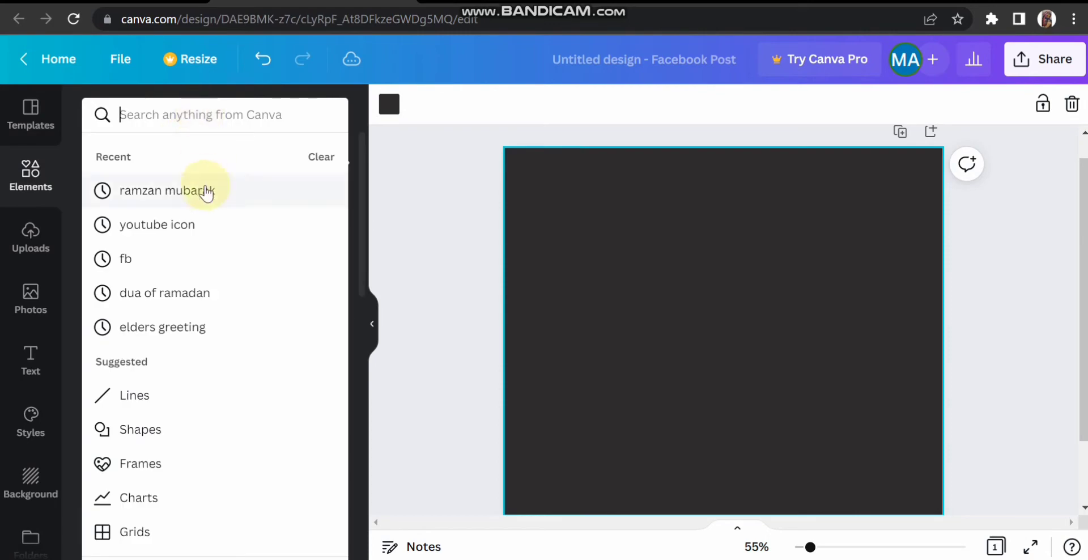
Step: Search the elements for "ramzan mubarak" and add the outlined mosque graphic to the page
click(202, 189)
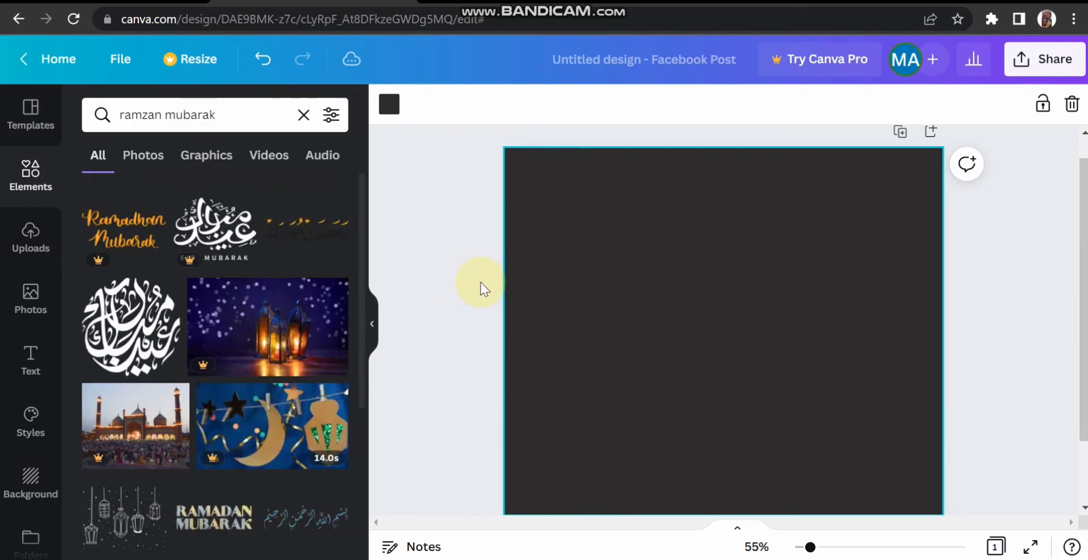
drag(363, 249, 374, 547)
click(308, 388)
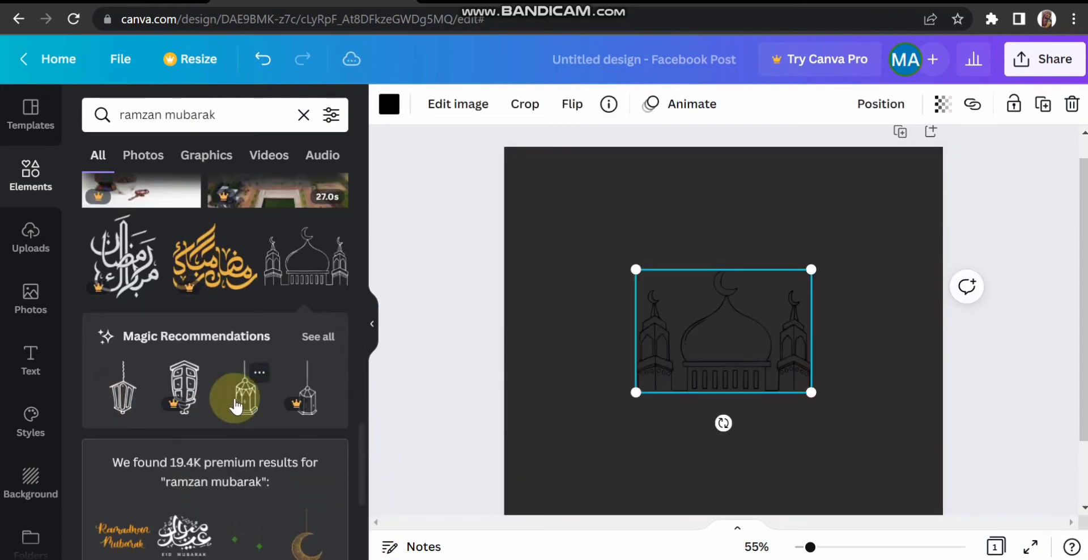
Step: Add the hanging lantern outline from the mosque's magic recommendations and place it near the canvas's upper-left corner
scroll(365, 454, down, 2)
click(316, 255)
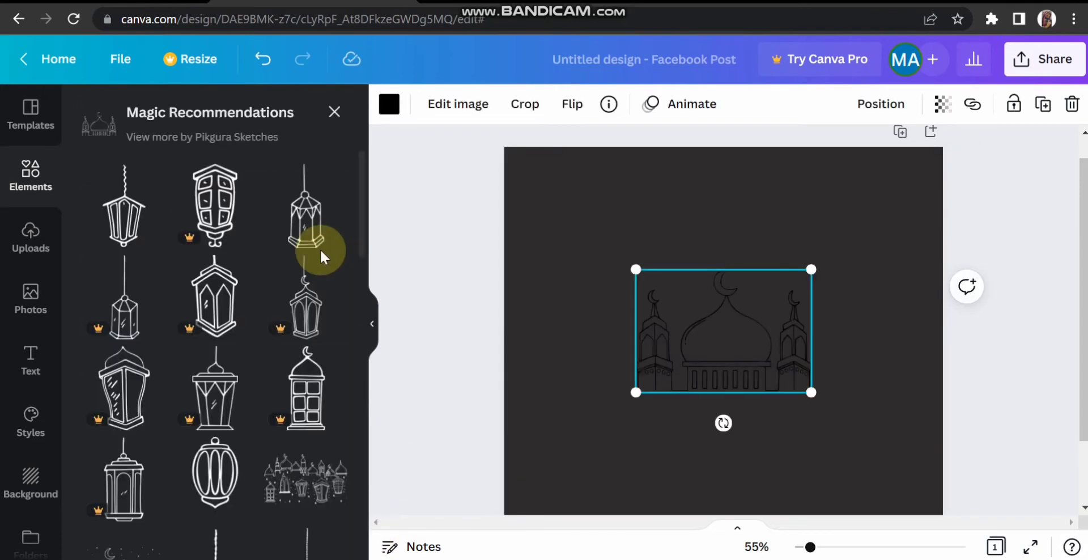
drag(366, 249, 366, 105)
click(127, 213)
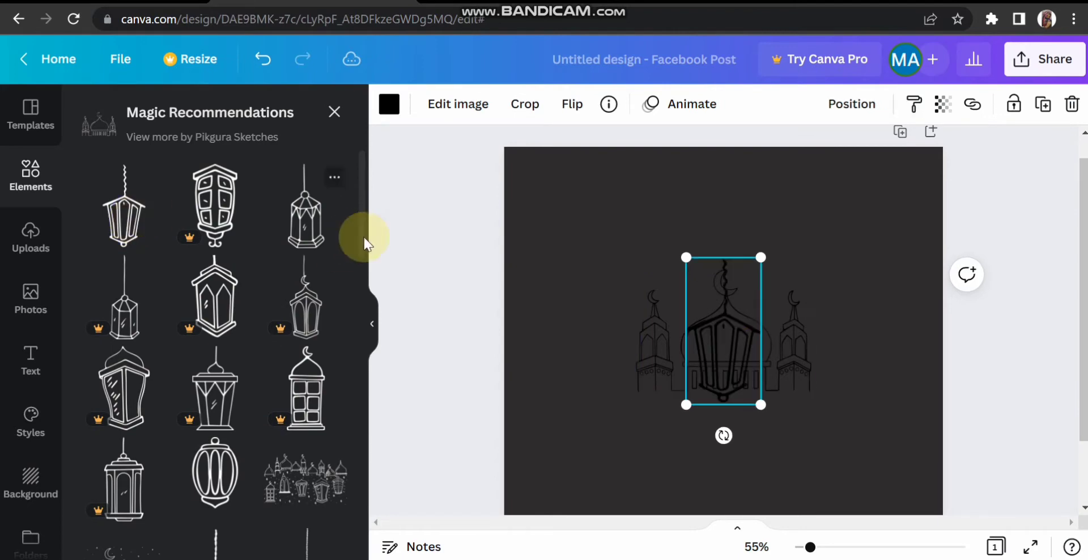
drag(741, 321, 600, 236)
Step: Change the page background colour to white
click(649, 165)
click(388, 103)
click(328, 352)
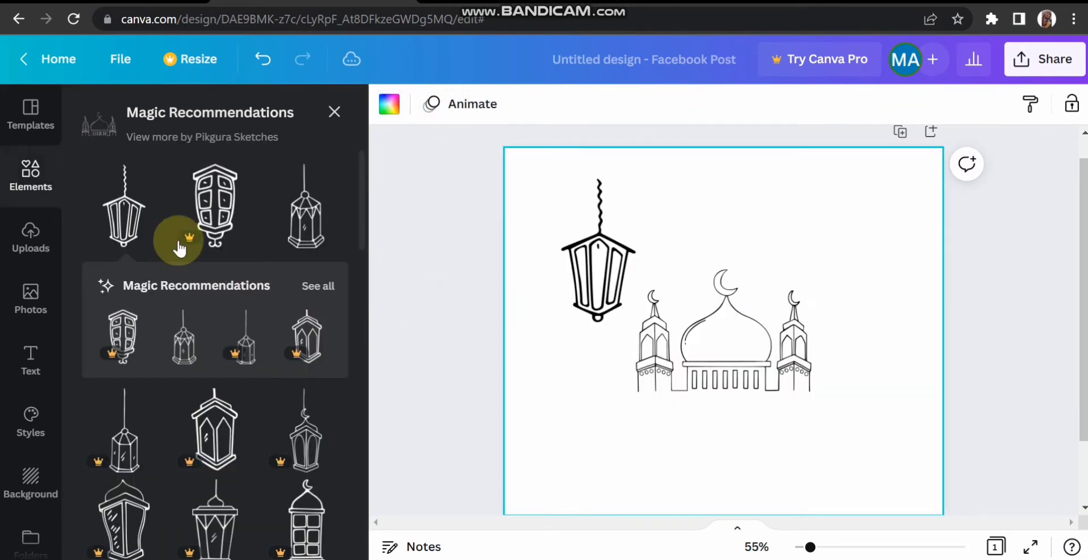
click(334, 112)
drag(368, 346, 364, 433)
click(323, 519)
drag(728, 340, 747, 434)
click(1072, 105)
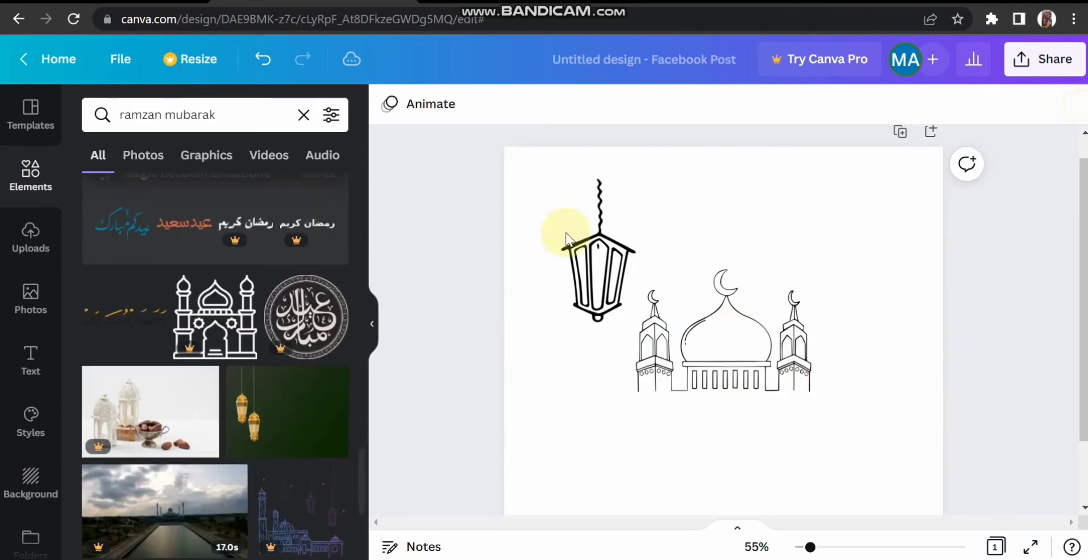
Step: Add the black and yellow Ramadan Mubarak calligraphy to the page
click(125, 315)
drag(364, 455, 360, 538)
Step: Search the elements for "hanging islamic ornament" and place the pair of yellow hanging lanterns near the canvas's upper-right corner
click(304, 119)
text(ISL)
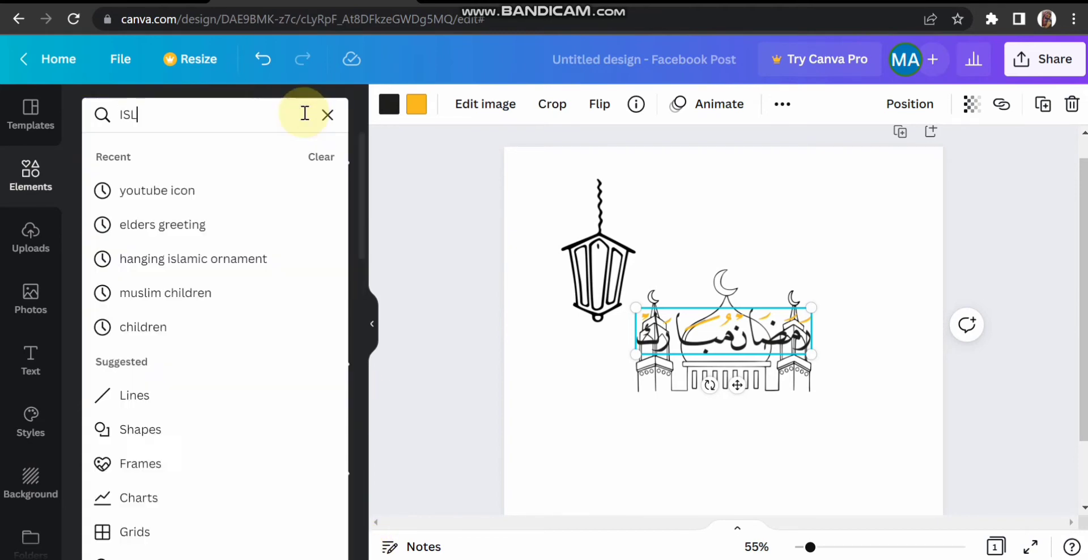
text(AMIC ORN)
click(218, 191)
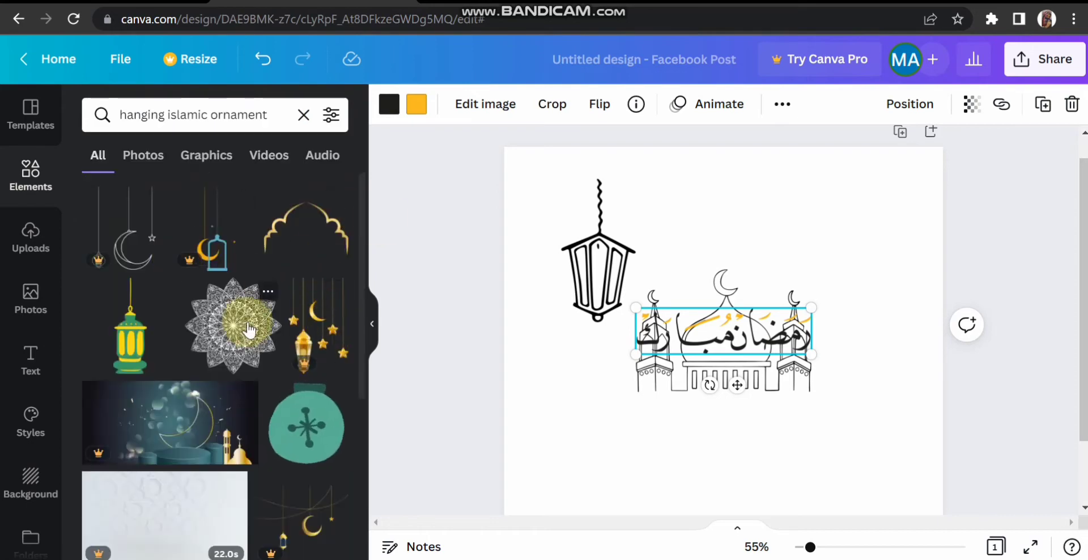
drag(377, 295, 367, 478)
click(306, 331)
drag(740, 331, 872, 232)
Step: Add the ornate gold hanging ornament and the beige arch shape to the page
drag(364, 453, 367, 541)
click(322, 309)
scroll(367, 540, down, 6)
click(315, 317)
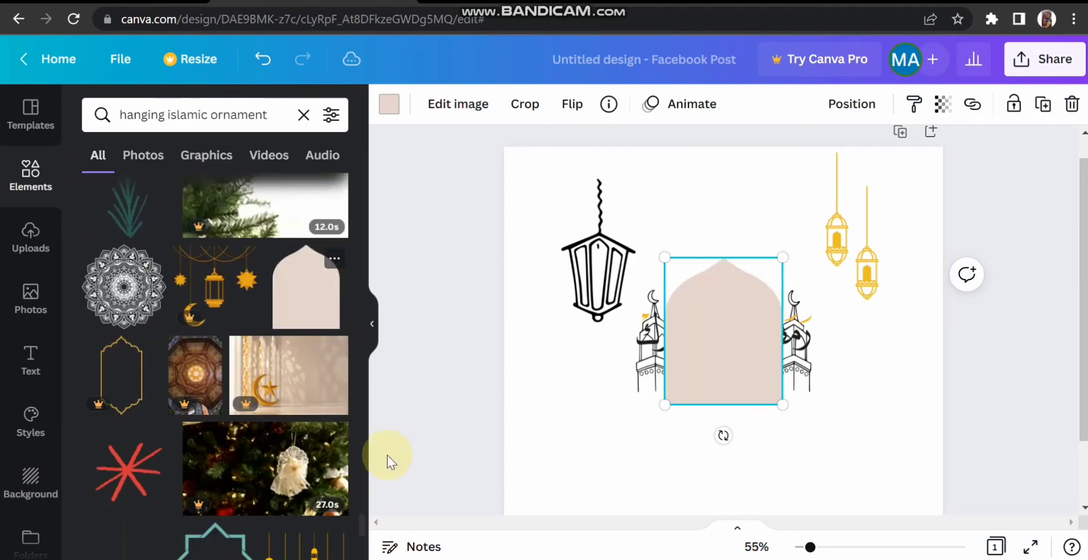
scroll(366, 524, down, 1)
click(435, 216)
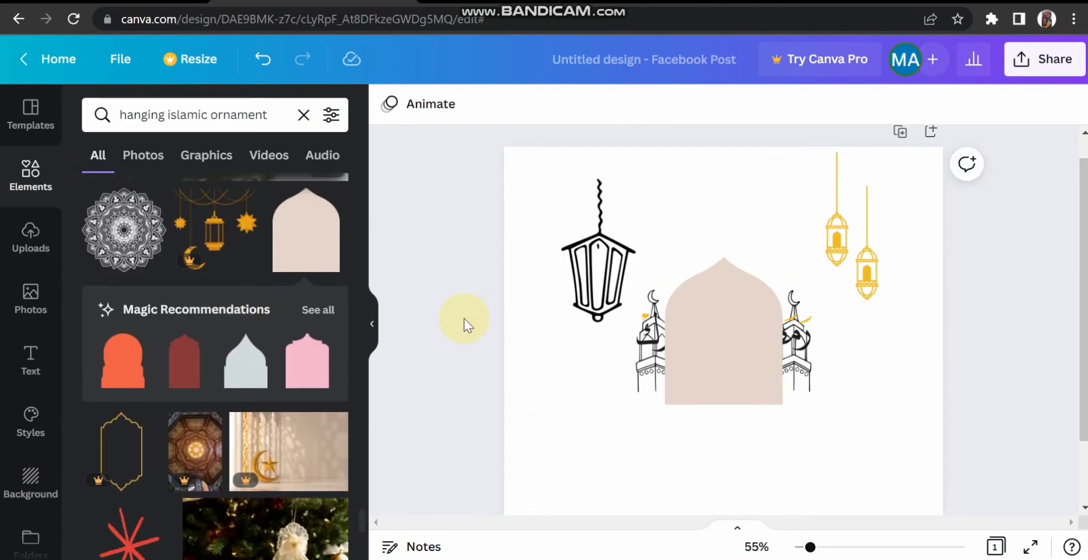
Step: Move the beige arch and the mosque lower on the page and place the arch behind the mosque
click(372, 324)
drag(583, 358, 578, 424)
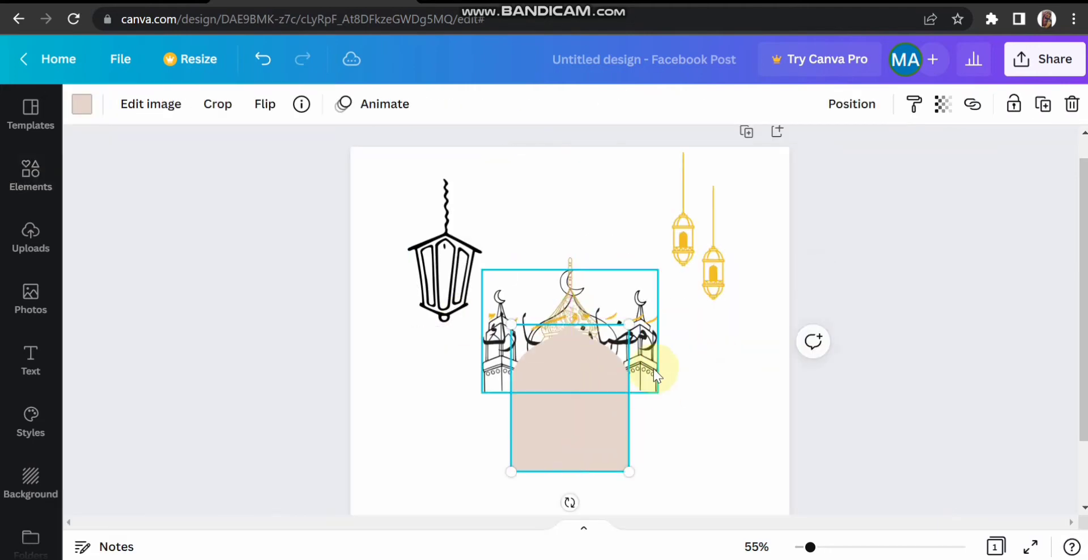
drag(652, 368, 657, 436)
click(578, 437)
right_click(578, 437)
click(658, 402)
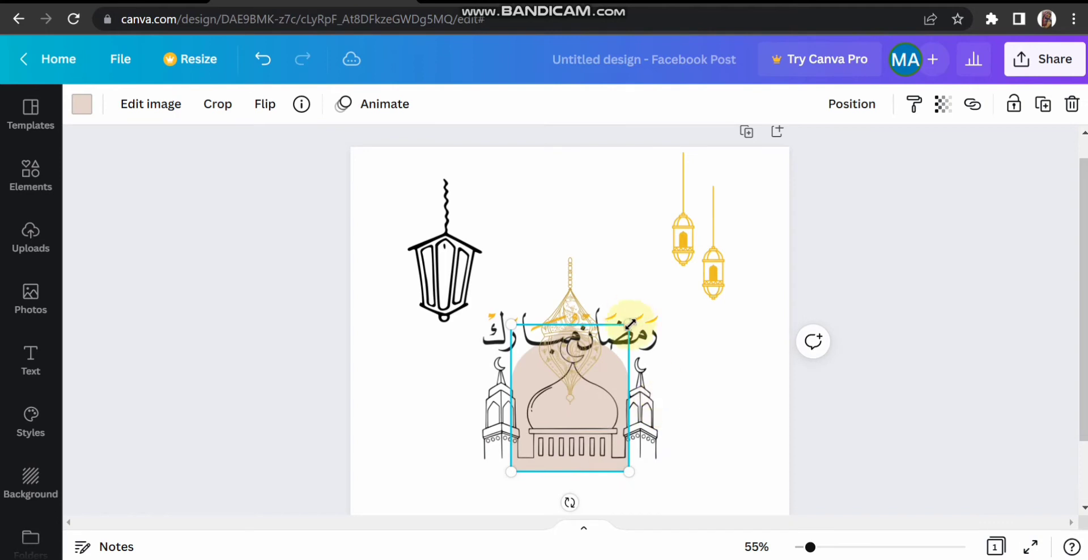
Step: Rearrange the ornaments with the ornate one in the canvas's upper-right corner and the yellow lantern pair at upper left, replacing the black lantern
drag(650, 336, 765, 211)
click(592, 325)
drag(704, 257, 415, 224)
click(682, 380)
click(453, 278)
click(1070, 104)
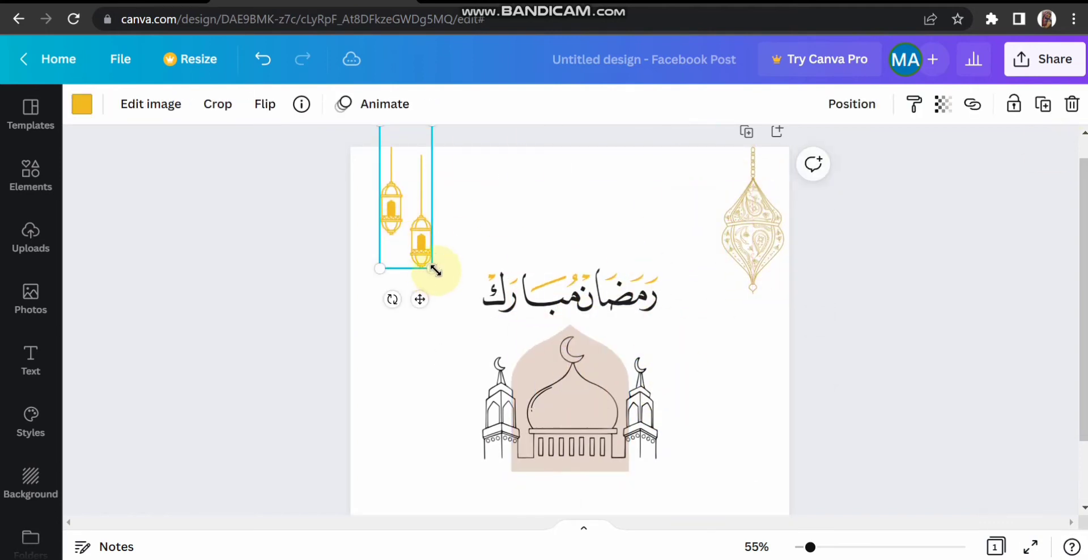
Step: Enlarge the yellow lantern pair slightly and flip it horizontally, hanging it from the canvas's top edge
drag(434, 269, 440, 292)
click(264, 105)
click(328, 150)
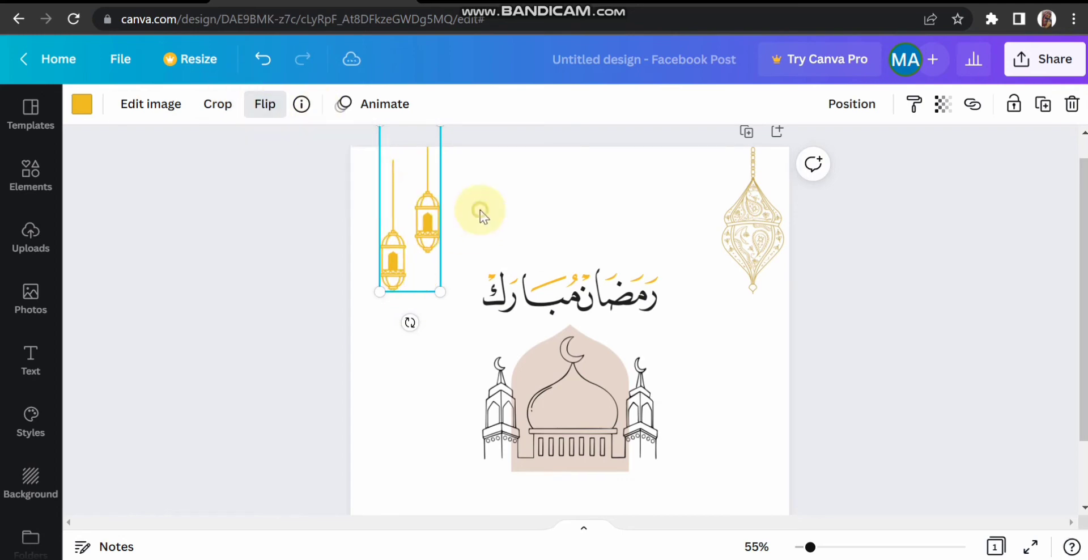
drag(429, 218, 428, 204)
click(726, 294)
click(725, 294)
click(597, 202)
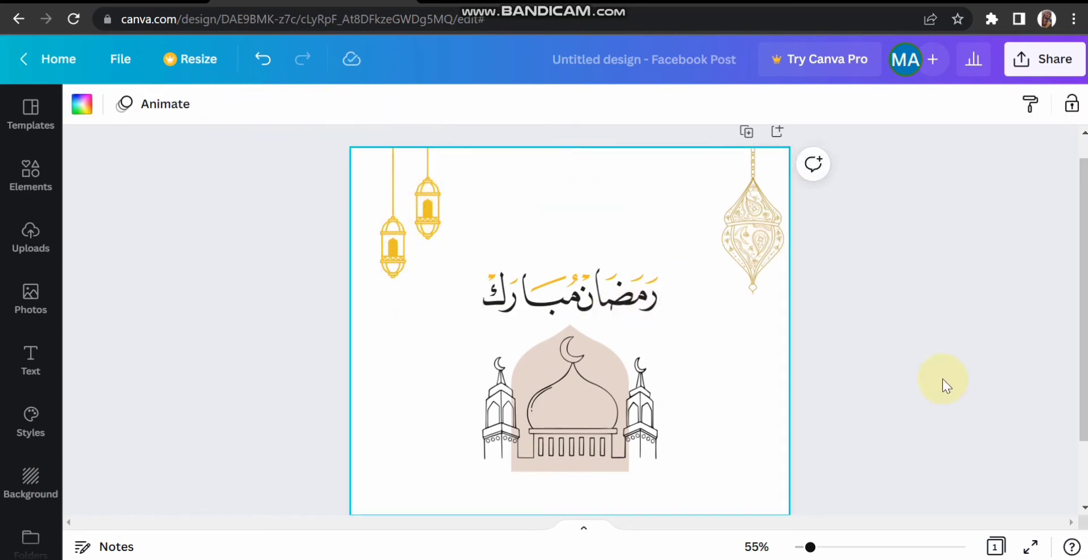
click(943, 378)
drag(1082, 286, 1082, 289)
Step: Search the elements for "bismillah"
click(30, 173)
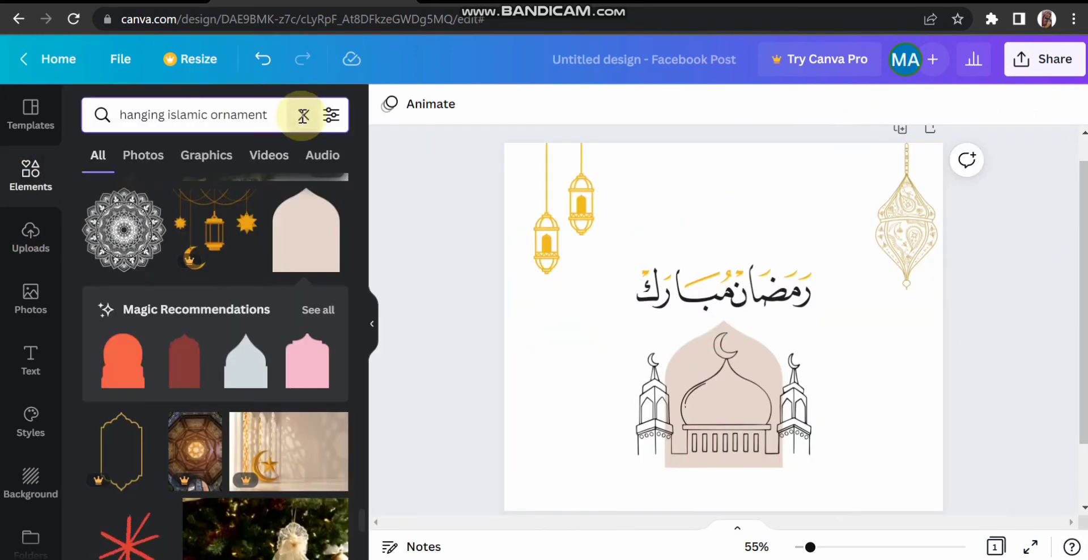
click(298, 114)
text(BISMILL)
click(201, 193)
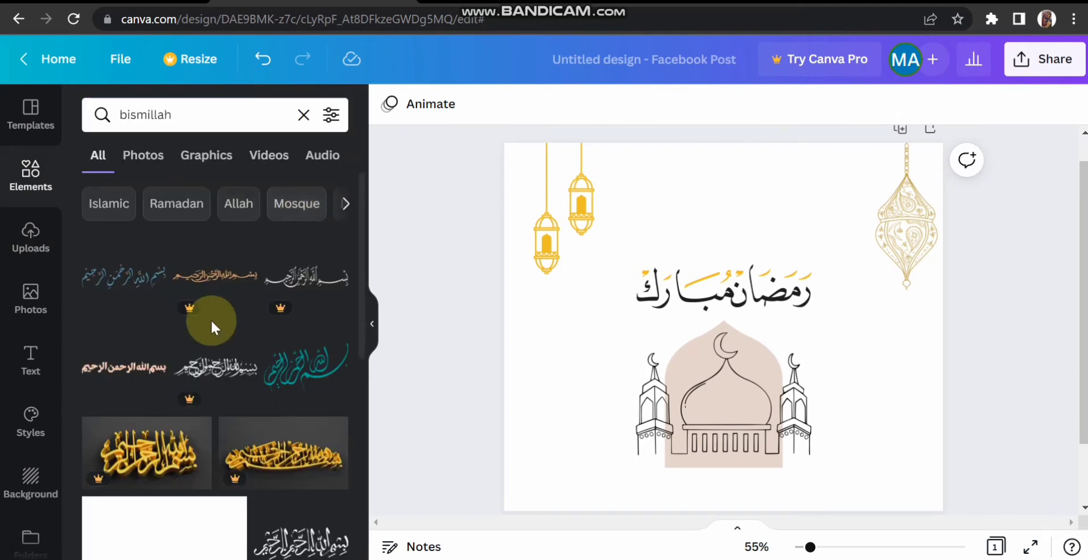
Step: Try the teal bismillah calligraphy on the page and browse the results for other versions
drag(361, 306, 389, 546)
drag(362, 440, 370, 534)
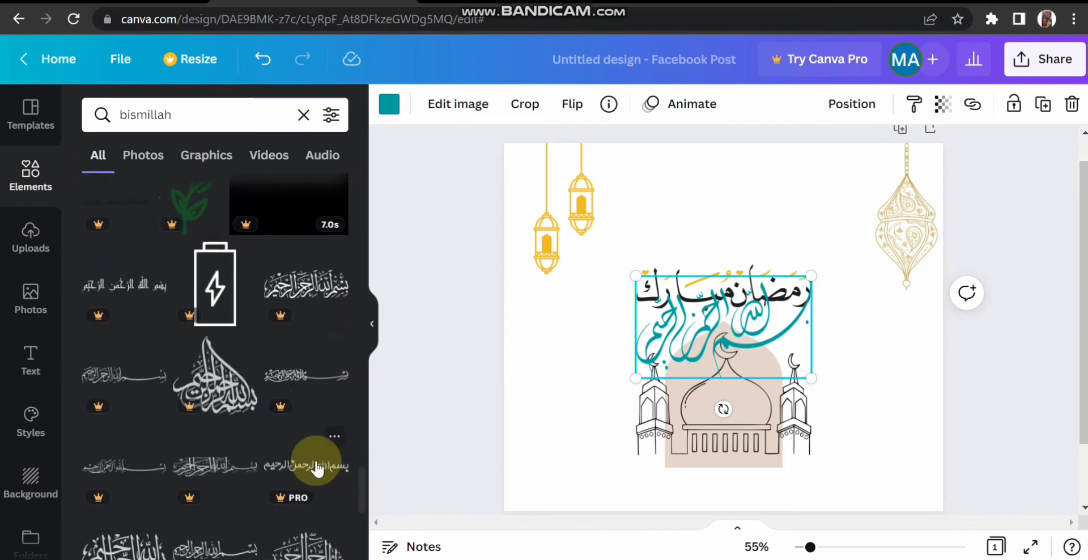
drag(362, 488, 378, 557)
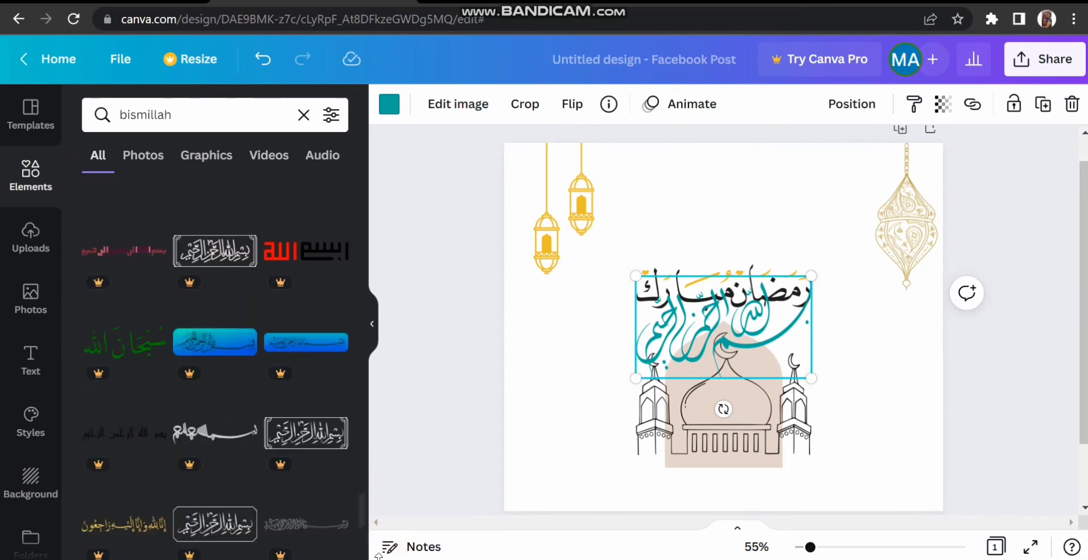
drag(364, 521, 374, 558)
Step: Refine the search to "bismillah FREE" and replace the teal calligraphy with the thin blue one, placed above the Ramadan Mubarak lettering
click(249, 114)
text(FREE)
key(Return)
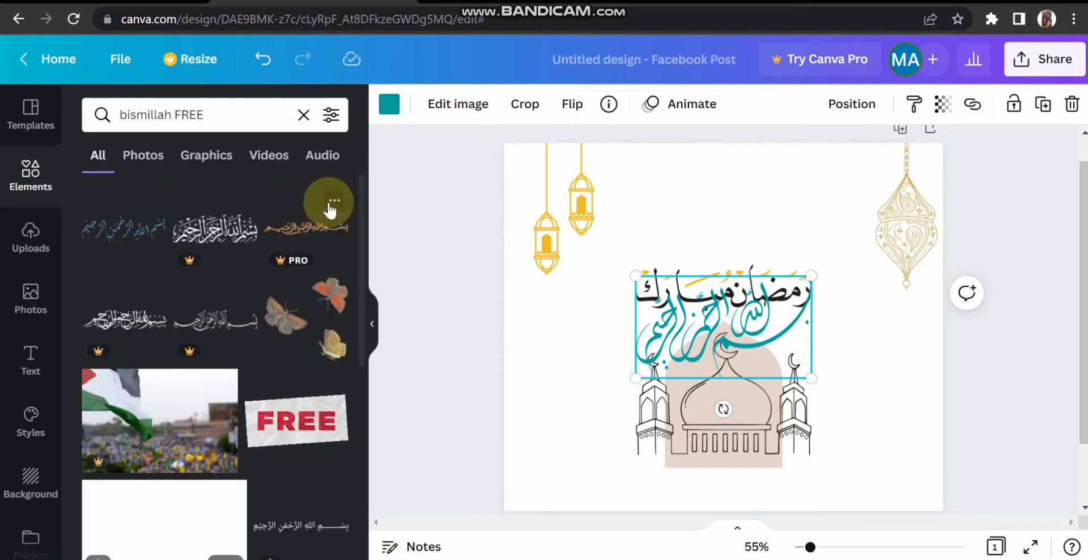
click(156, 228)
drag(760, 219, 754, 160)
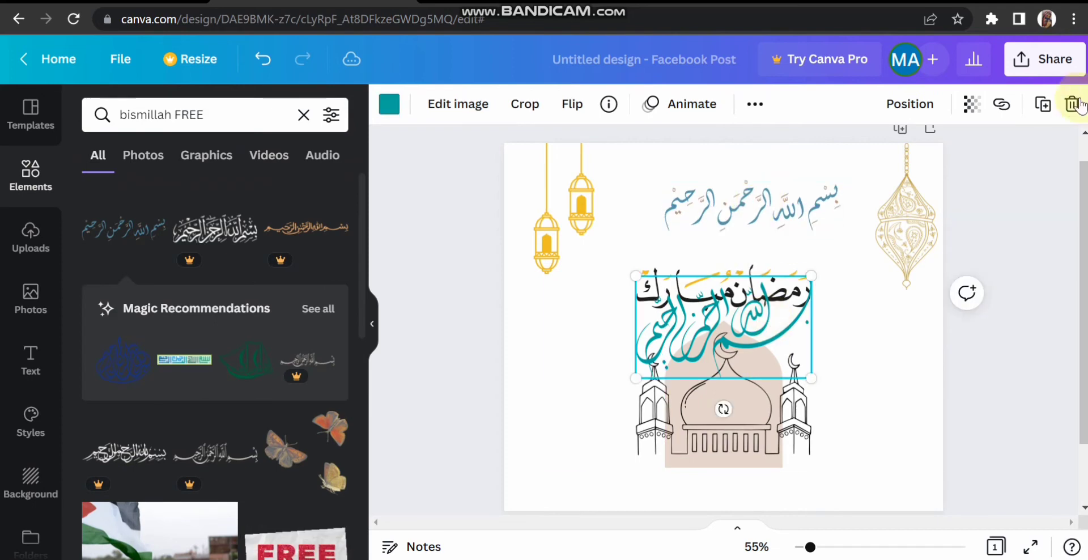
click(446, 307)
Step: Recolour the bismillah calligraphy orange-yellow with white accent marks and centre it horizontally on the page
click(372, 323)
click(793, 204)
click(80, 105)
click(192, 238)
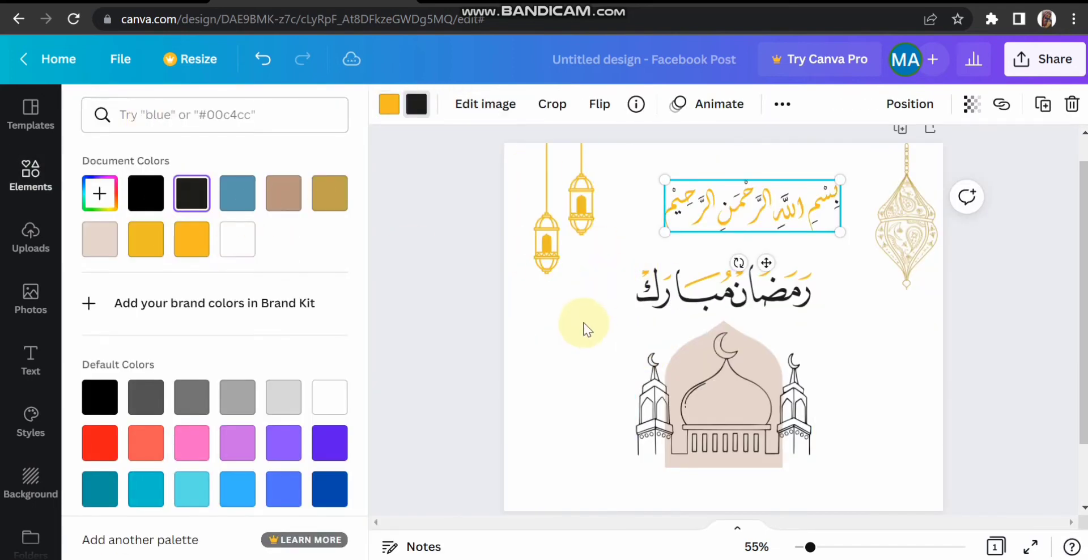
click(640, 225)
click(109, 104)
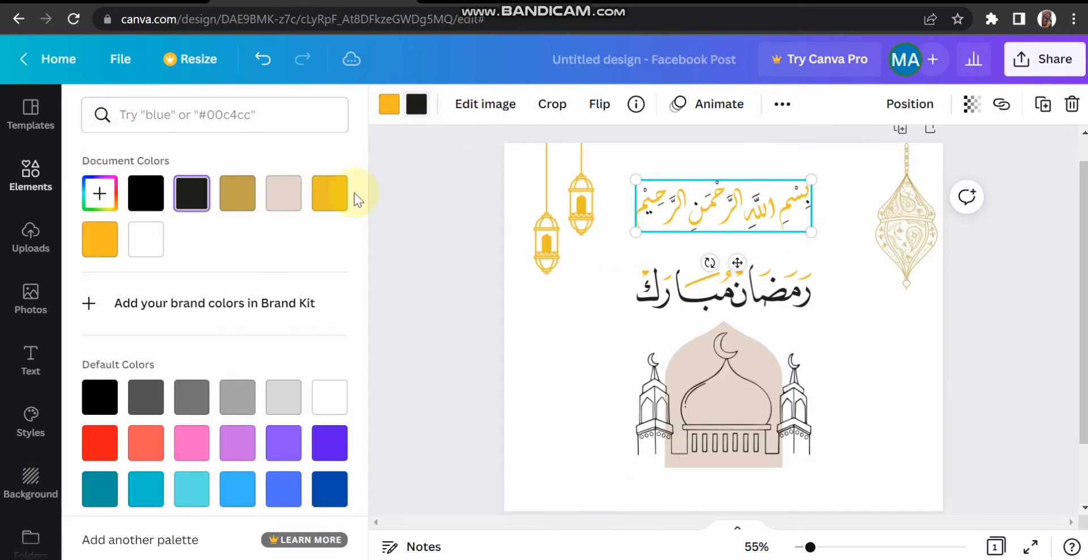
click(145, 239)
click(529, 305)
Step: Change the black part of the Ramadan Mubarak calligraphy to white
click(595, 287)
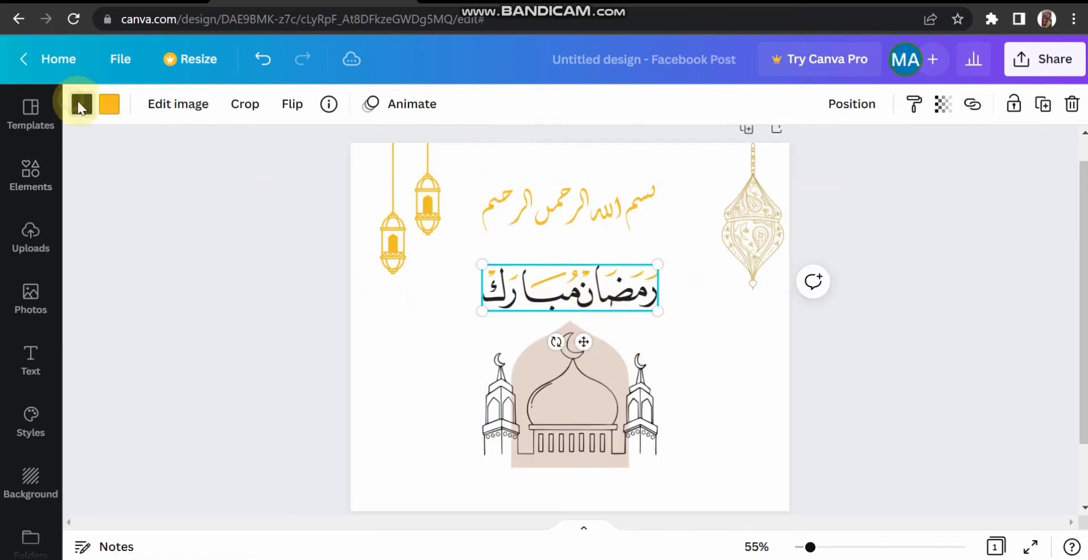
click(80, 105)
click(146, 239)
Step: Change the page background to black and lighten it to a custom near-black grey
click(425, 303)
click(79, 104)
click(145, 192)
click(99, 192)
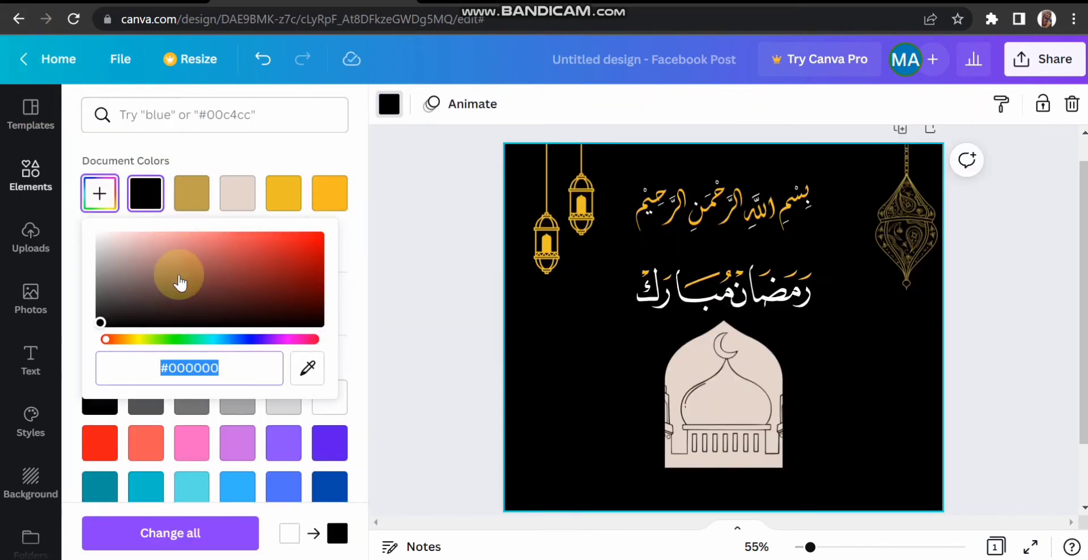
click(111, 315)
Step: Recolour the mosque outline with the yellow document colour
click(799, 414)
click(660, 426)
click(661, 426)
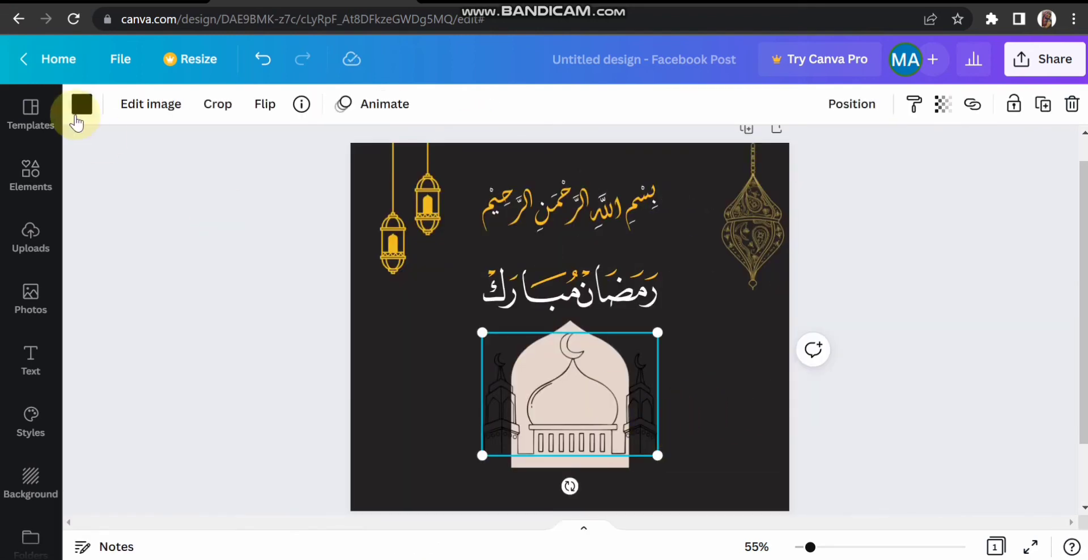
click(80, 105)
click(329, 193)
Step: Recolour the arch shape behind the mosque dark grey
click(723, 397)
click(145, 192)
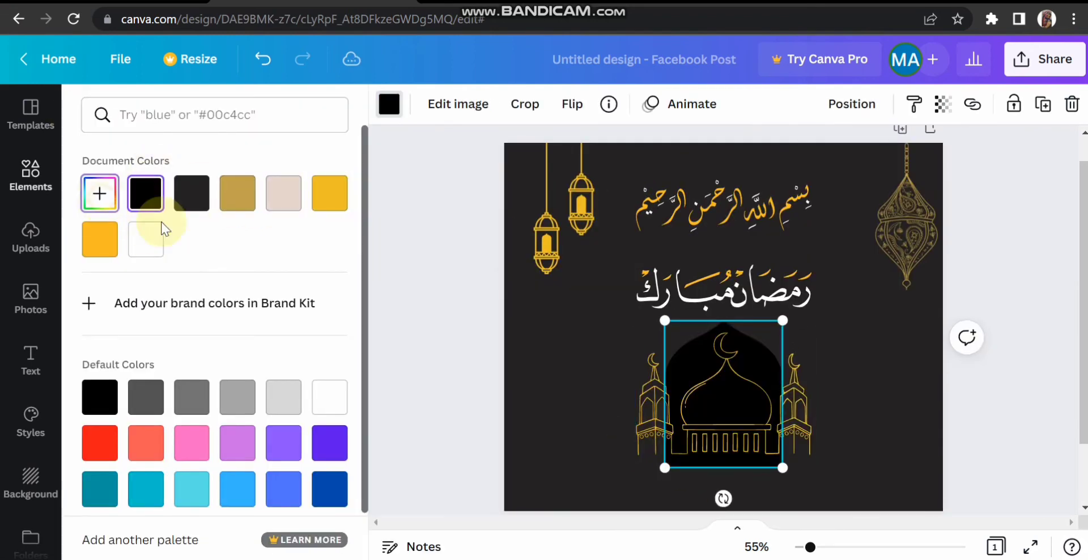
click(146, 396)
click(192, 397)
key(Escape)
click(142, 250)
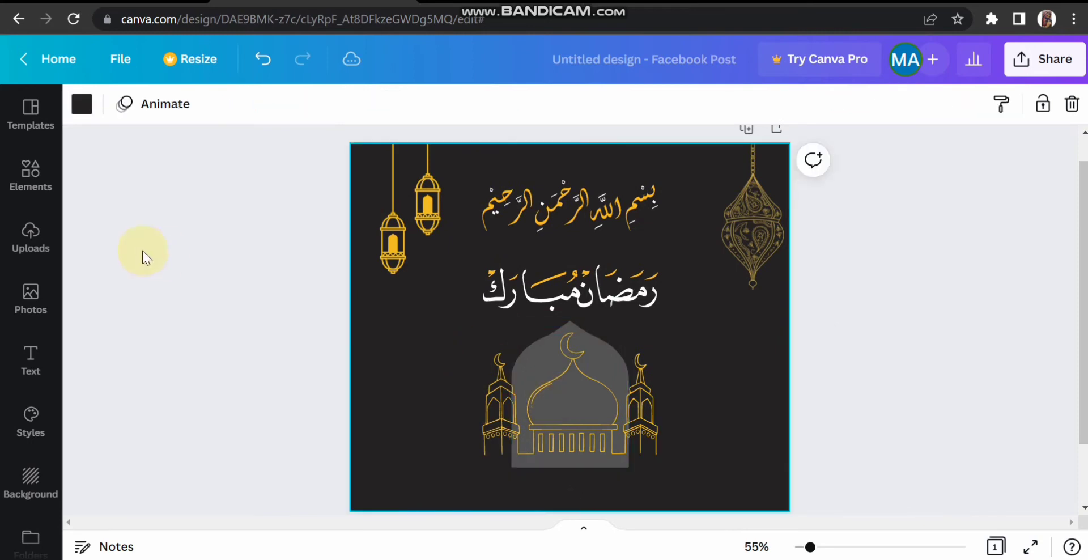
key(Tab)
click(81, 103)
click(686, 357)
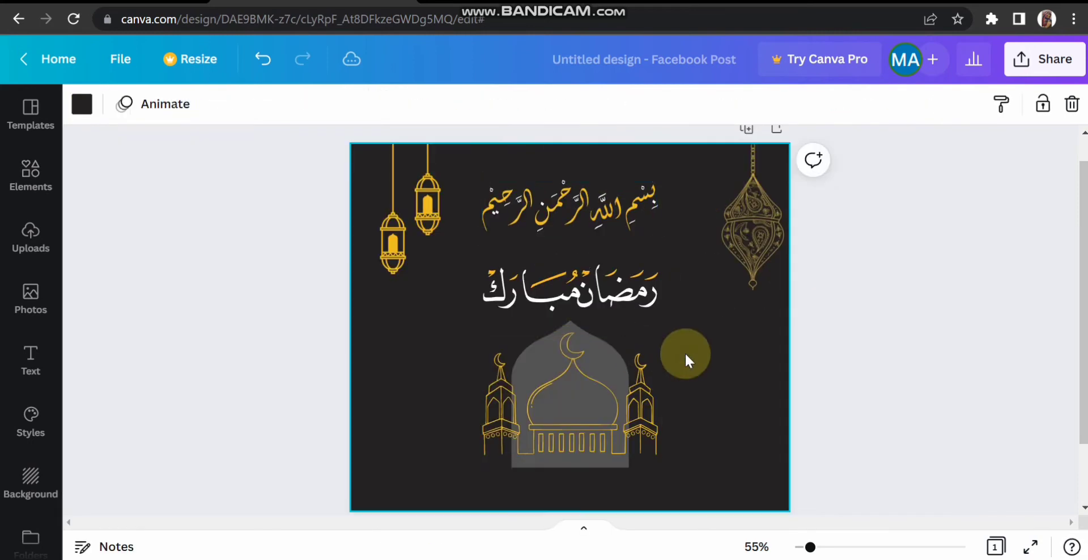
Step: Shrink the bismillah calligraphy and keep it centred near the top of the page
click(646, 230)
drag(648, 235, 585, 186)
click(704, 332)
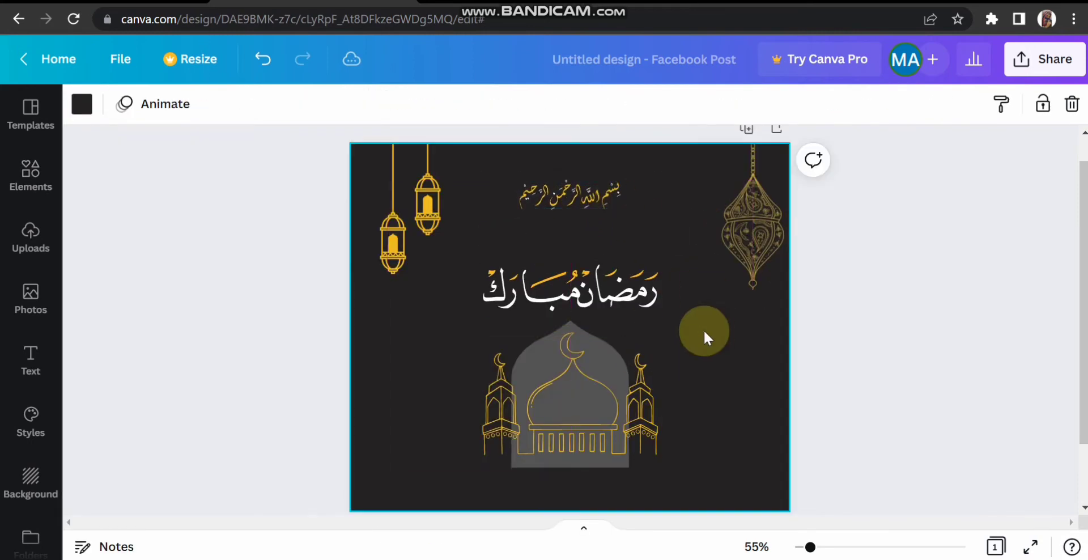
Step: Recolour the hanging lantern pair with a custom muted gold shade
click(397, 226)
click(82, 104)
click(238, 193)
click(329, 193)
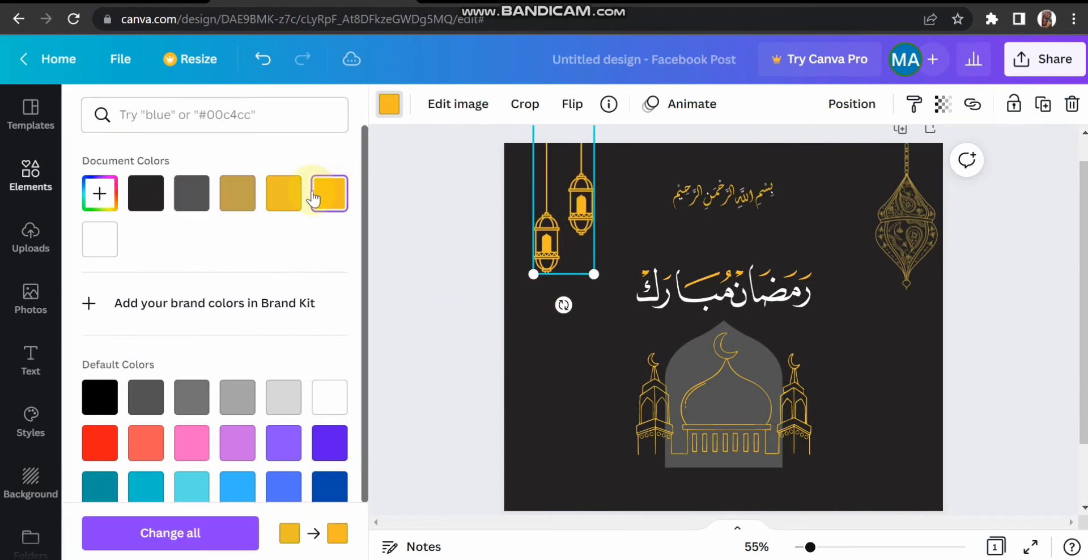
click(237, 194)
click(100, 193)
drag(233, 255, 245, 254)
click(680, 440)
Step: Duplicate the ornate hanging ornament and place a smaller copy to the left of the original
click(782, 215)
click(1043, 103)
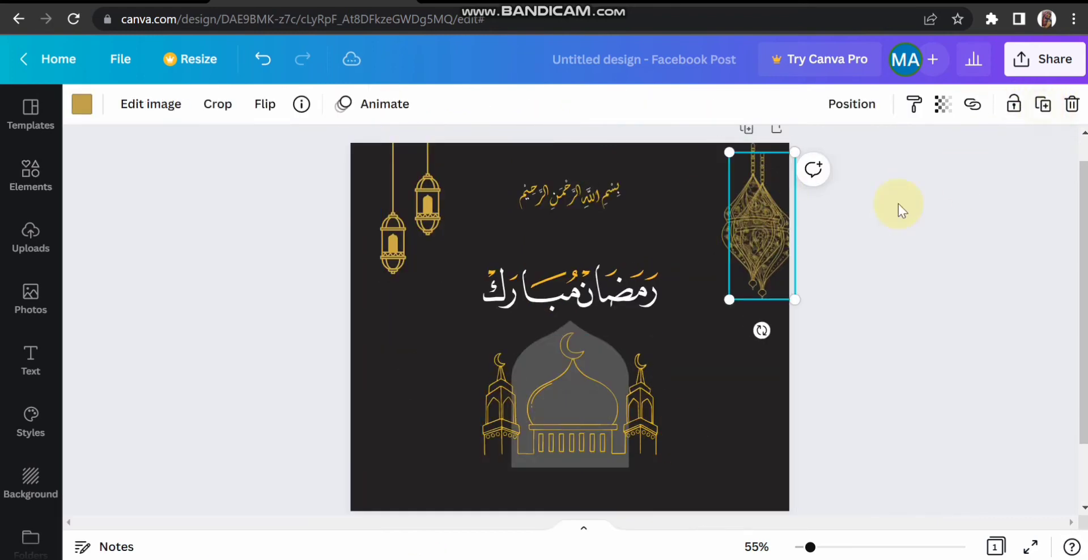
drag(757, 218, 709, 209)
Step: Enlarge the original ornate hanging ornament in the canvas's upper-right corner
click(753, 260)
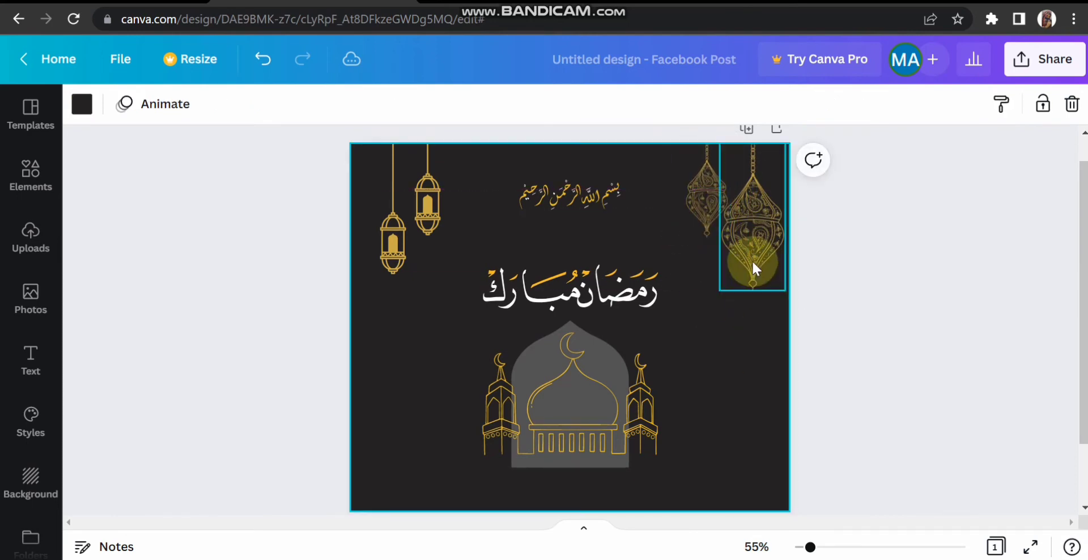
drag(784, 286, 789, 315)
click(389, 189)
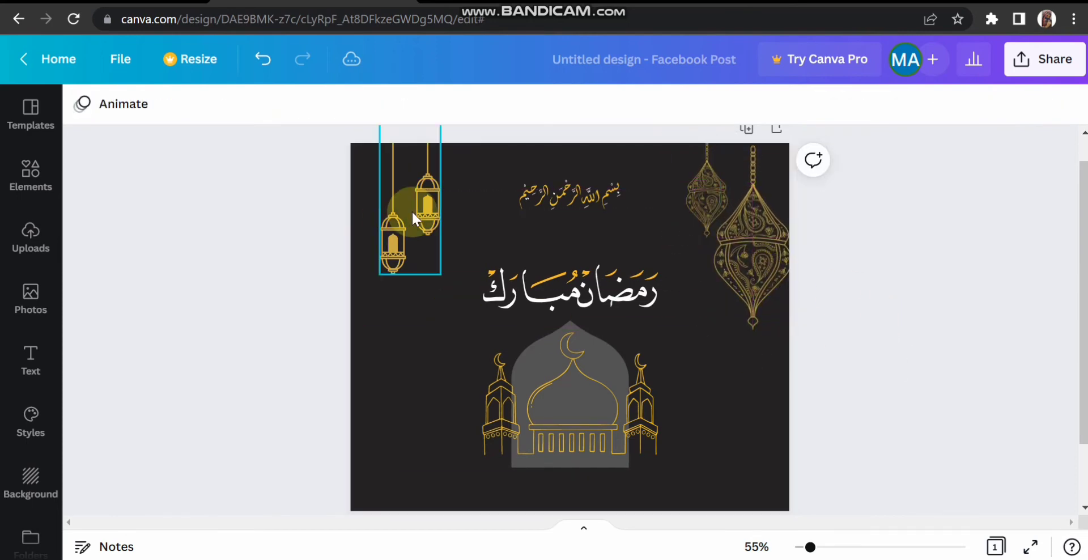
Step: Set the page background to the custom dark grey #2E2B2B
click(714, 359)
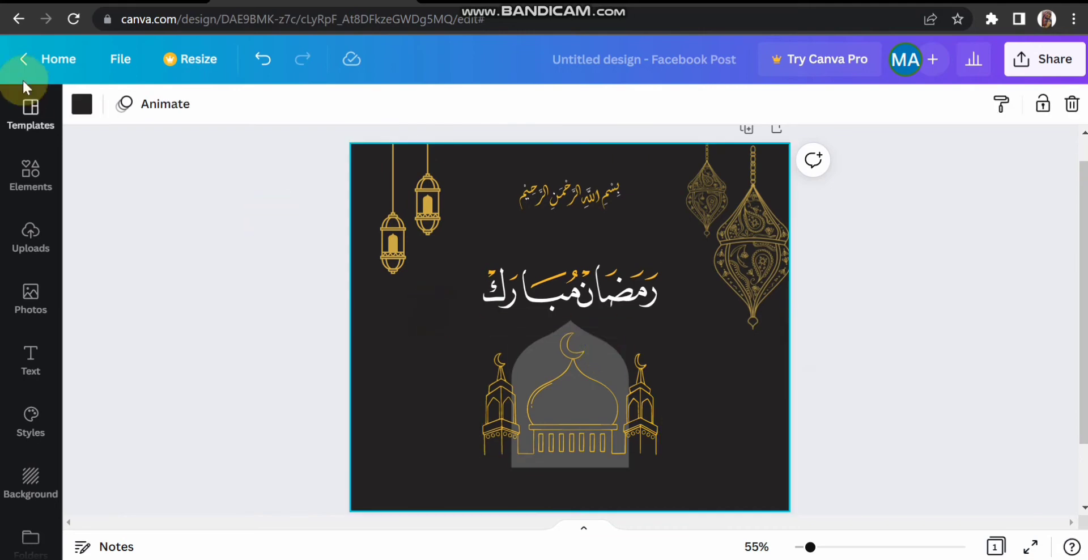
click(81, 104)
click(100, 193)
drag(107, 310, 107, 311)
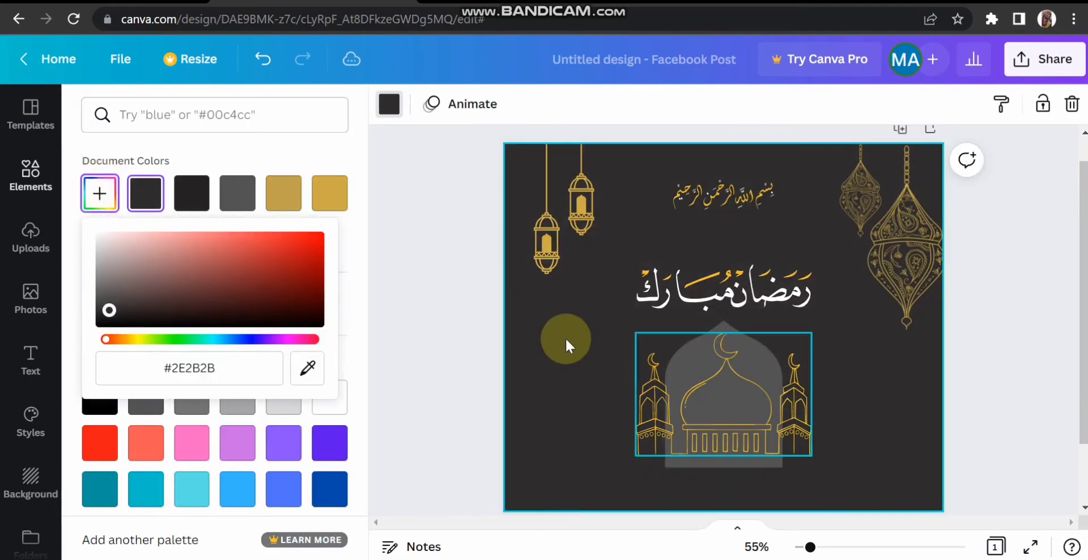
click(639, 553)
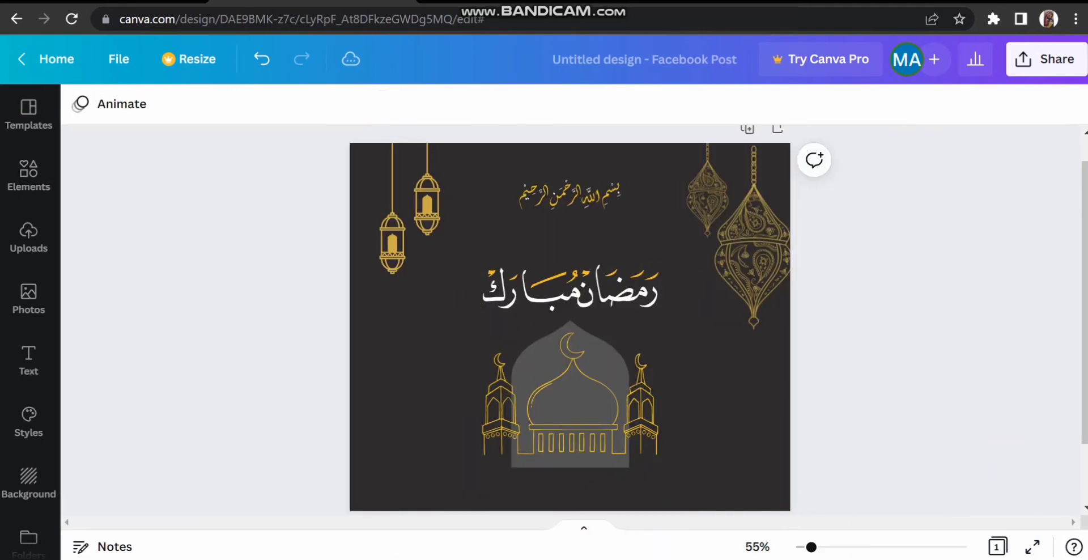